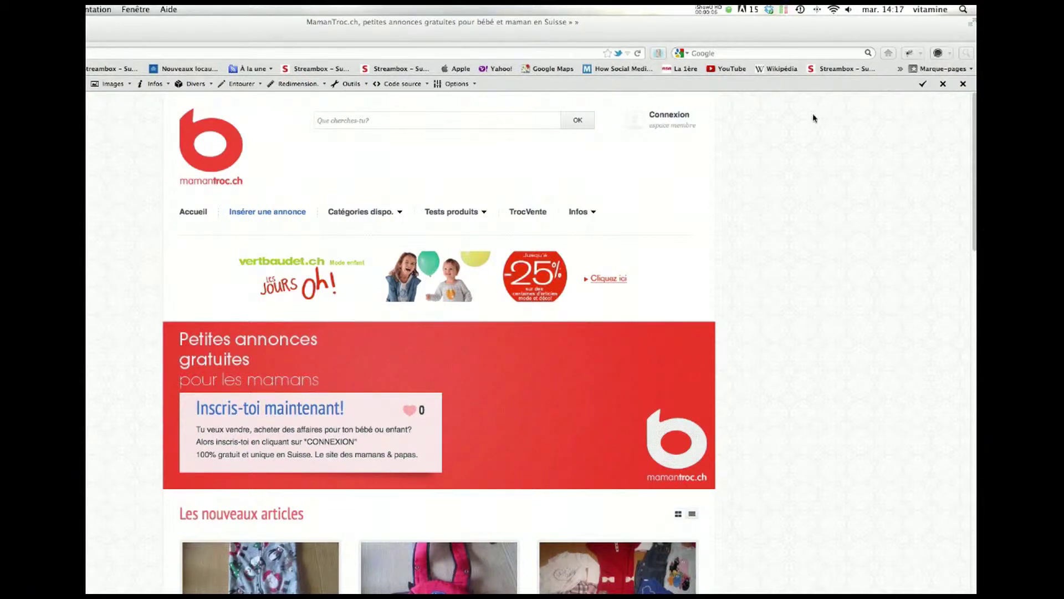
# - Sign in to the mamantroc.ch member area with the Facebook account
pyautogui.click(673, 121)
pyautogui.click(673, 118)
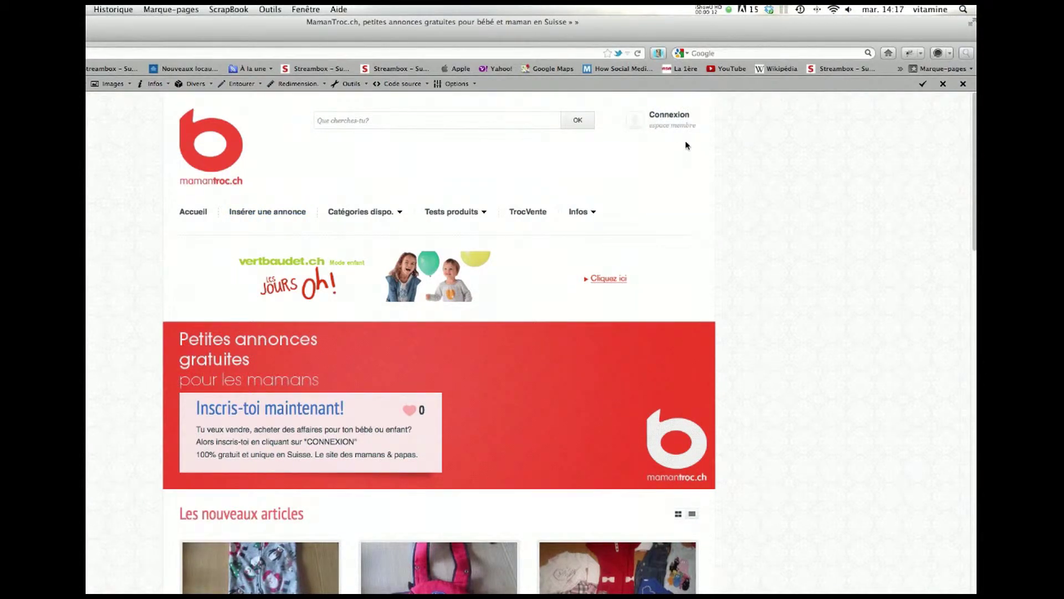
pyautogui.click(676, 128)
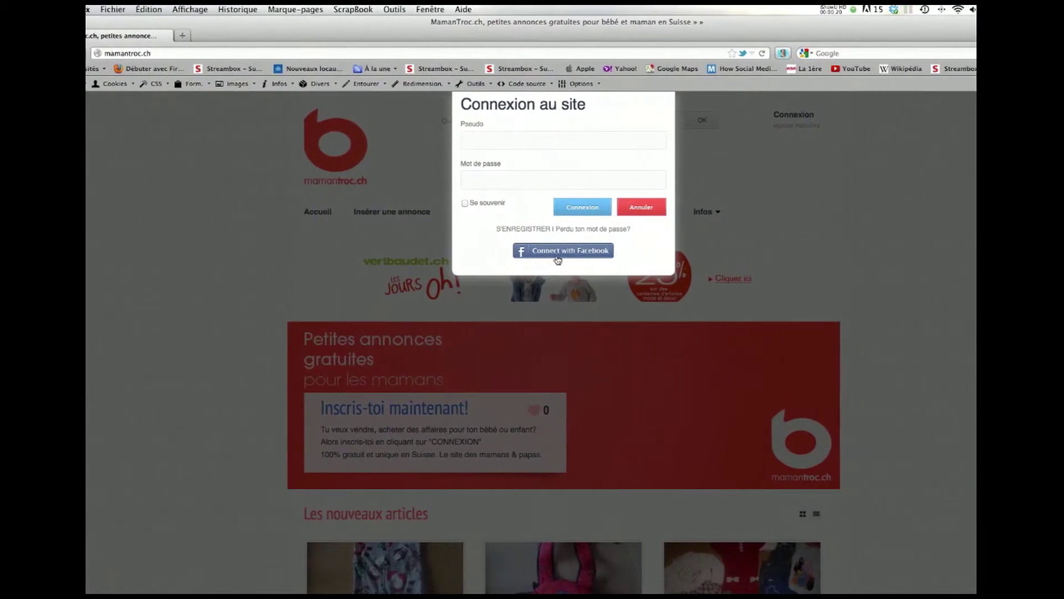
pyautogui.click(588, 251)
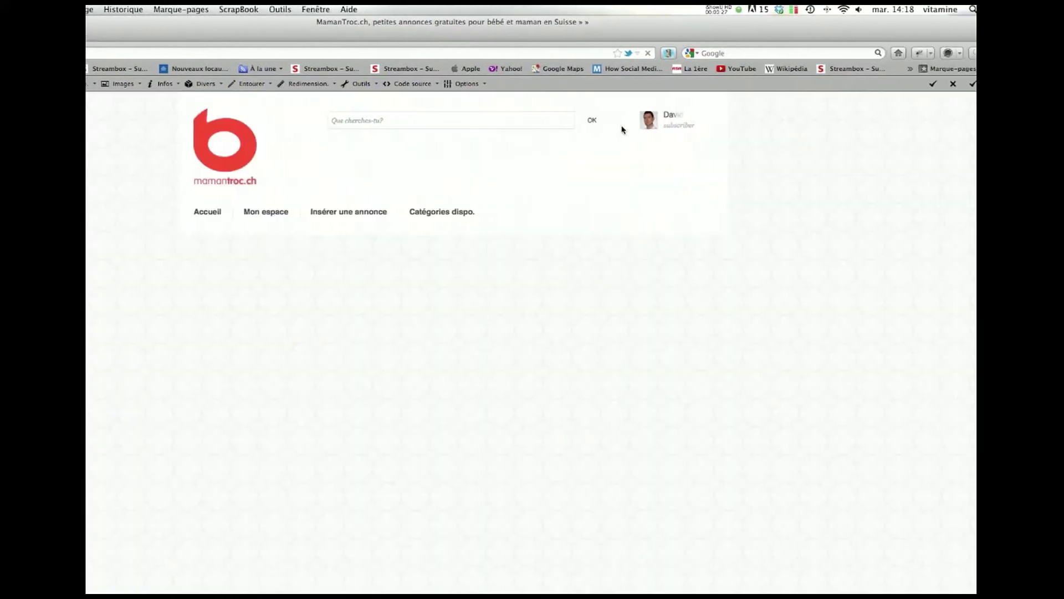
pyautogui.moveTo(757, 127)
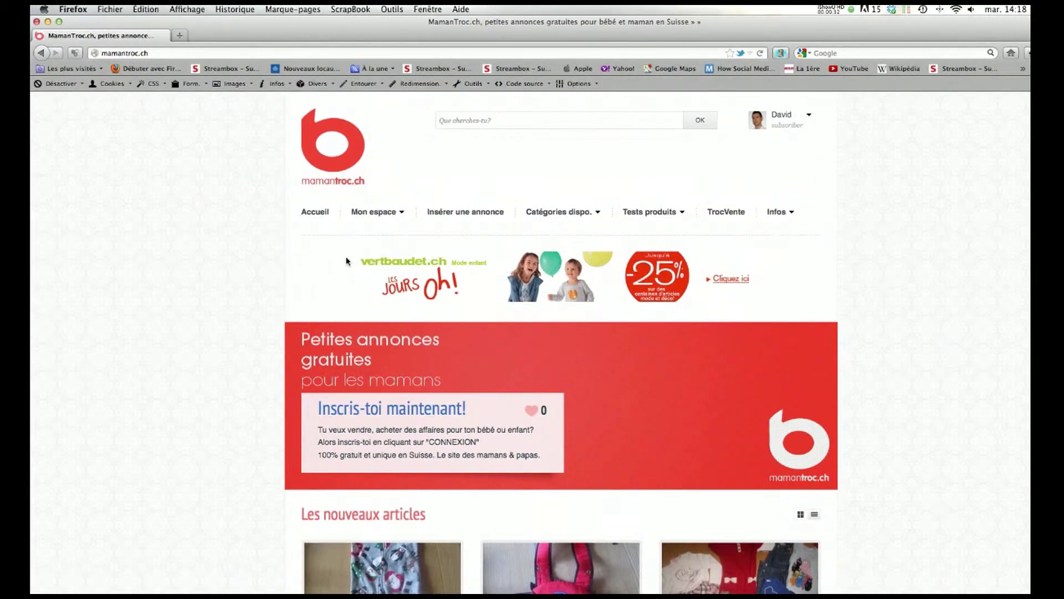
# - Open the "Lot Porte-bébé Chicco et veste hiver CHF35.-" listing among the new articles on the home page
pyautogui.moveTo(388, 214)
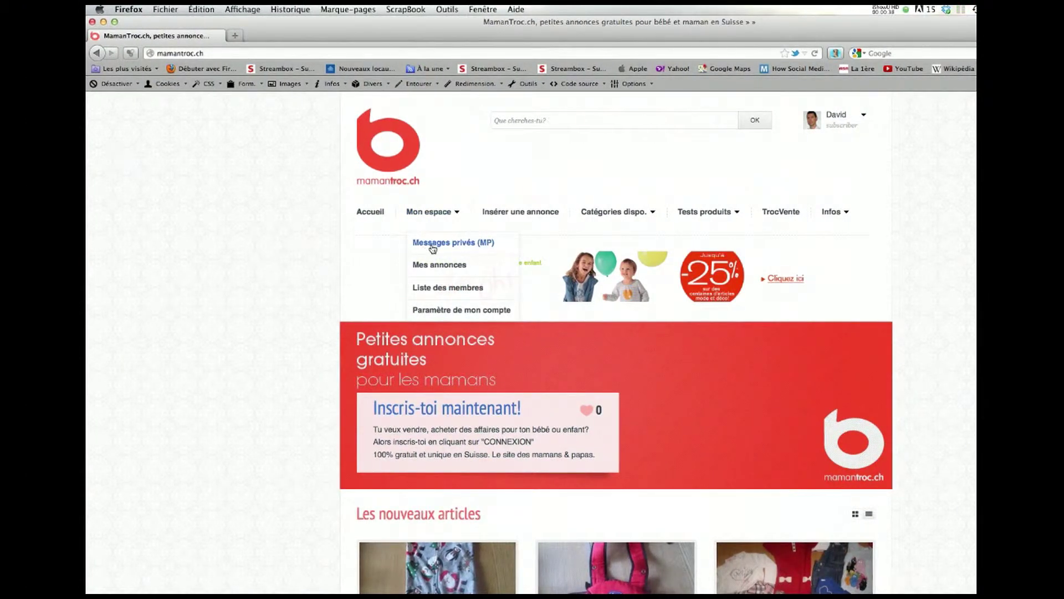
pyautogui.scroll(-5, 627, 396)
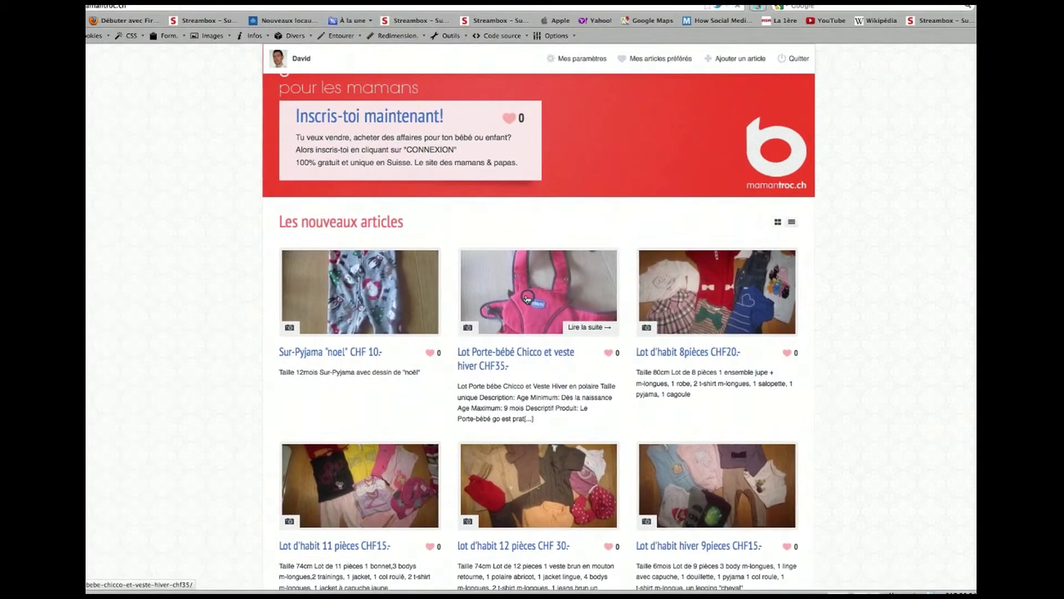
pyautogui.click(446, 269)
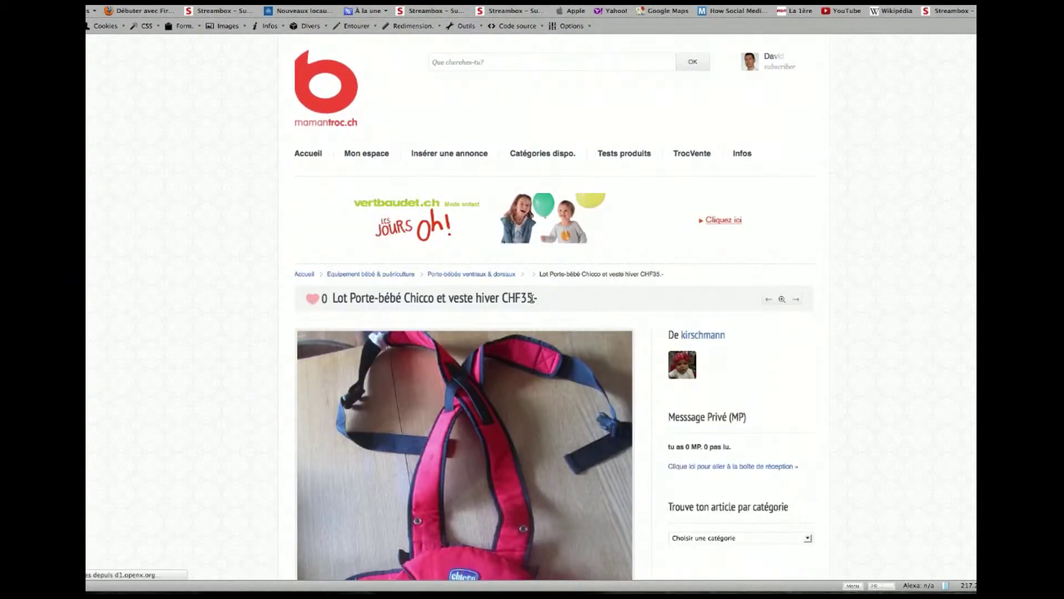
# - Follow the "Ecrire un message MP" link below the baby-carrier listing's description to reach the messaging area
pyautogui.scroll(-3, 532, 301)
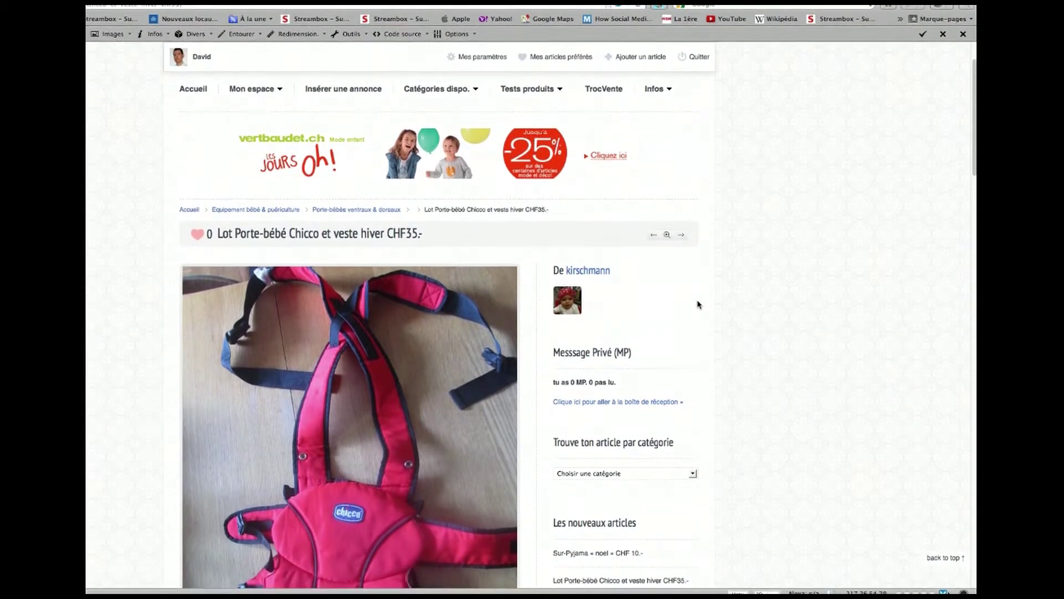
pyautogui.scroll(-8, 694, 303)
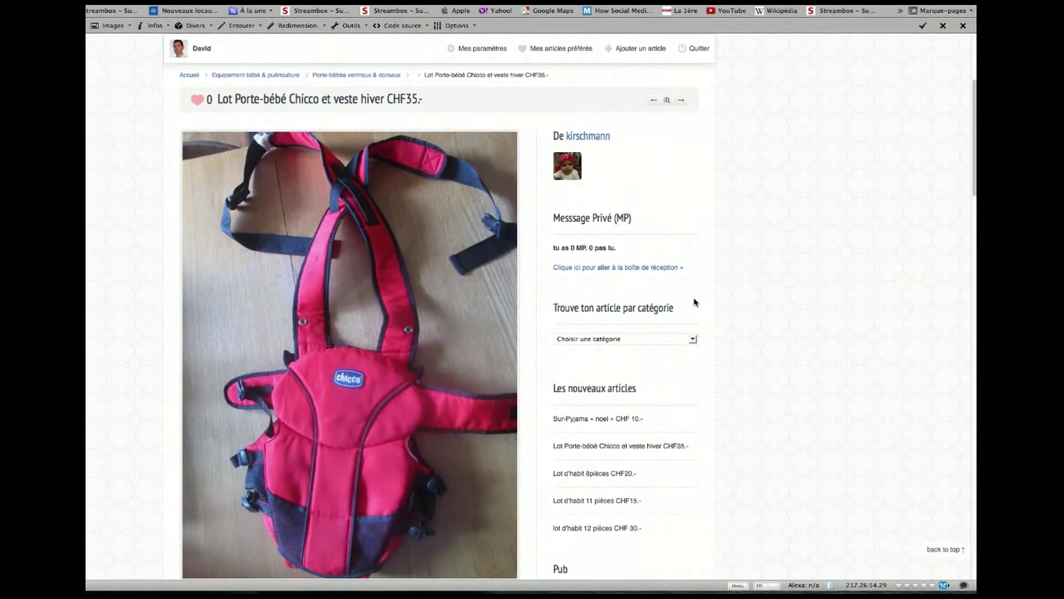
pyautogui.scroll(-10, 695, 302)
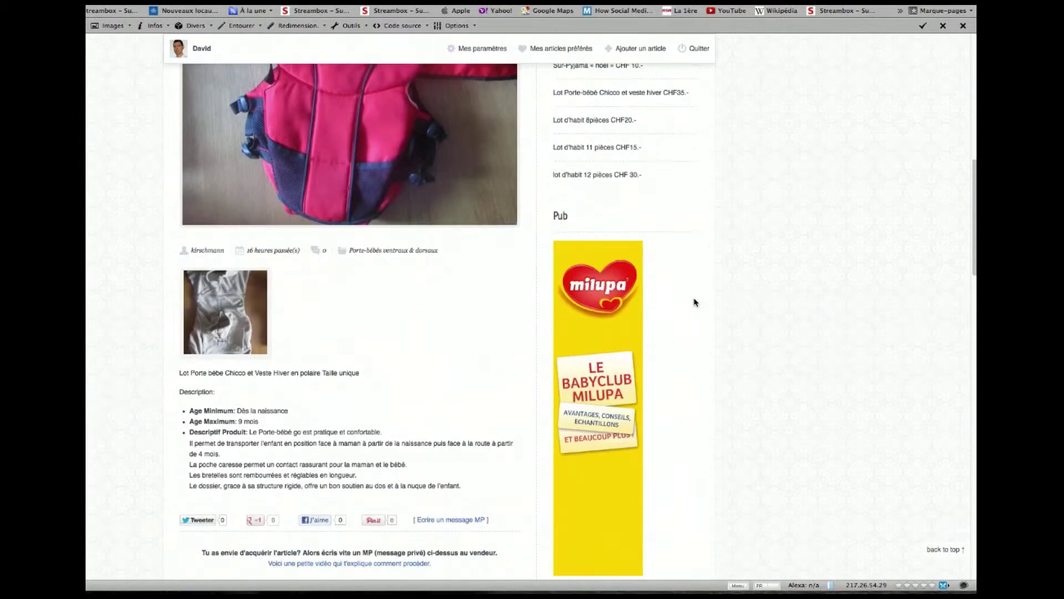
pyautogui.scroll(-2, 695, 302)
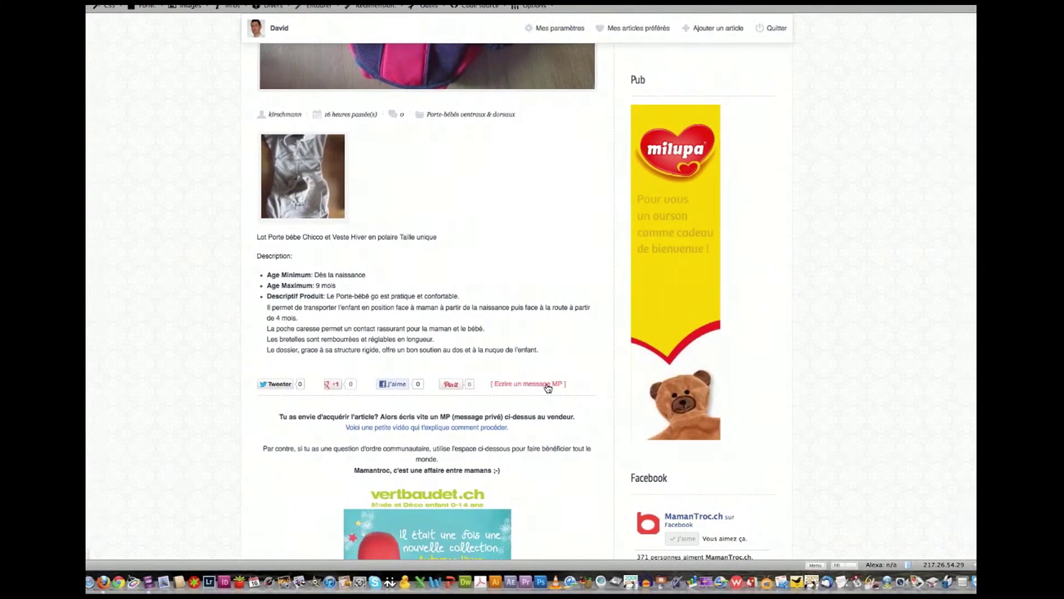
pyautogui.click(531, 384)
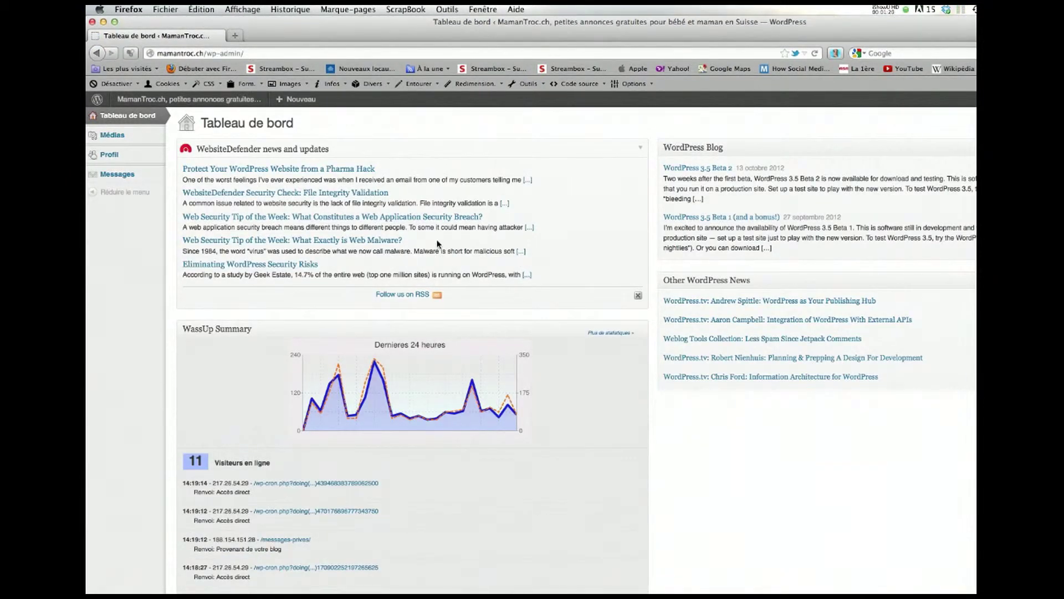
# - View the private message inbox and the list of sent messages
pyautogui.moveTo(127, 100)
pyautogui.moveTo(114, 180)
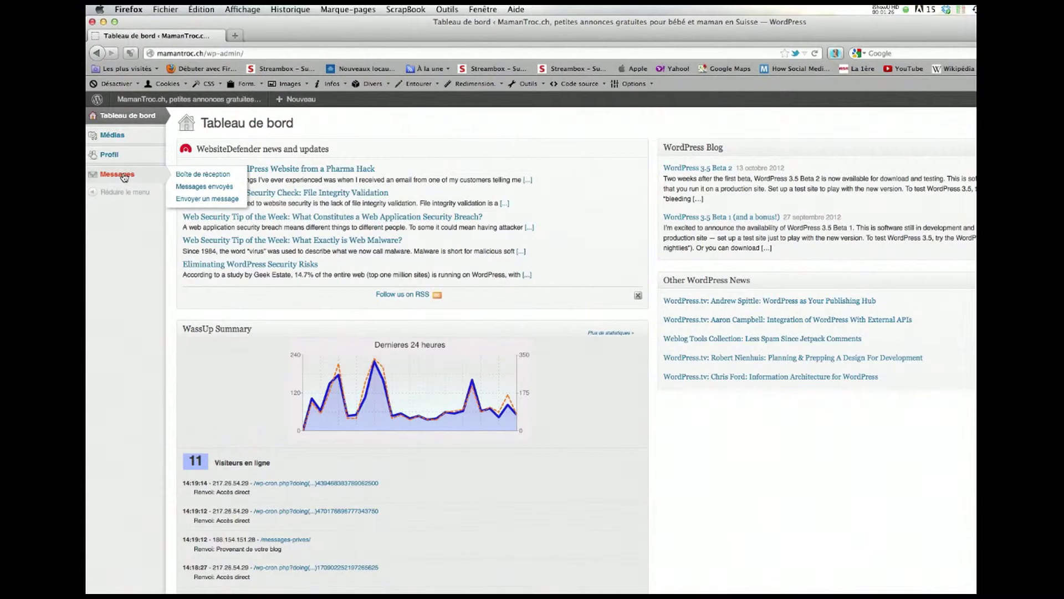
pyautogui.click(215, 175)
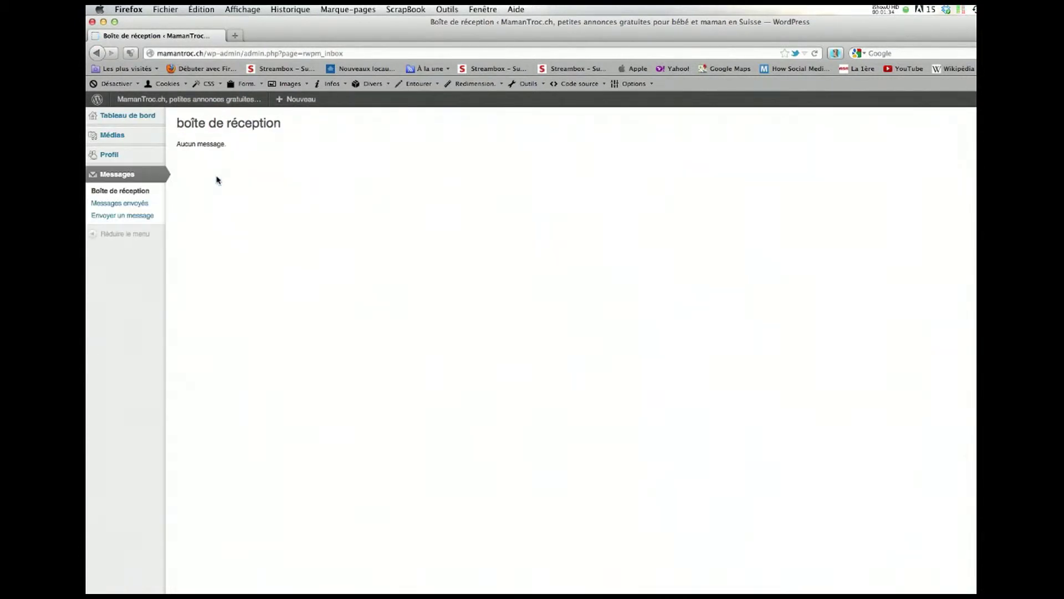
pyautogui.click(130, 206)
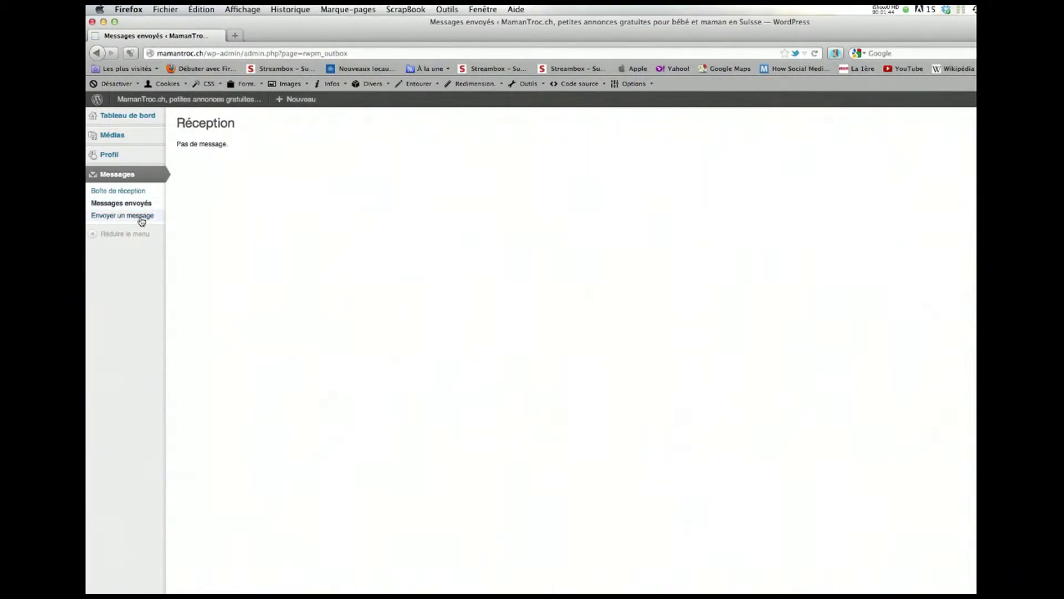
# - Start a new private message and select the baby-carrier listing's seller as the recipient
pyautogui.click(143, 220)
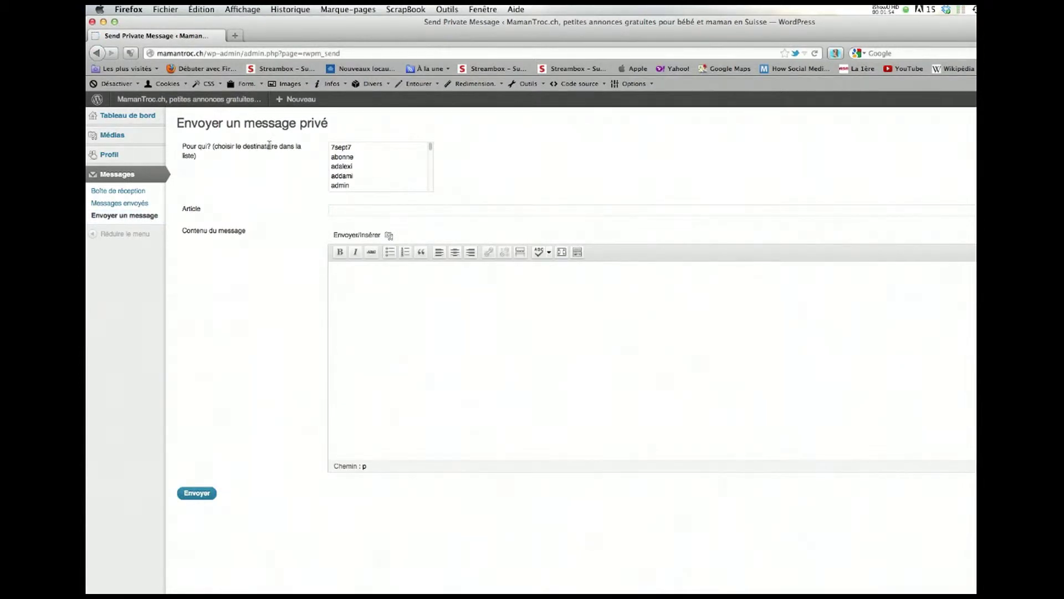
pyautogui.scroll(-10, 401, 174)
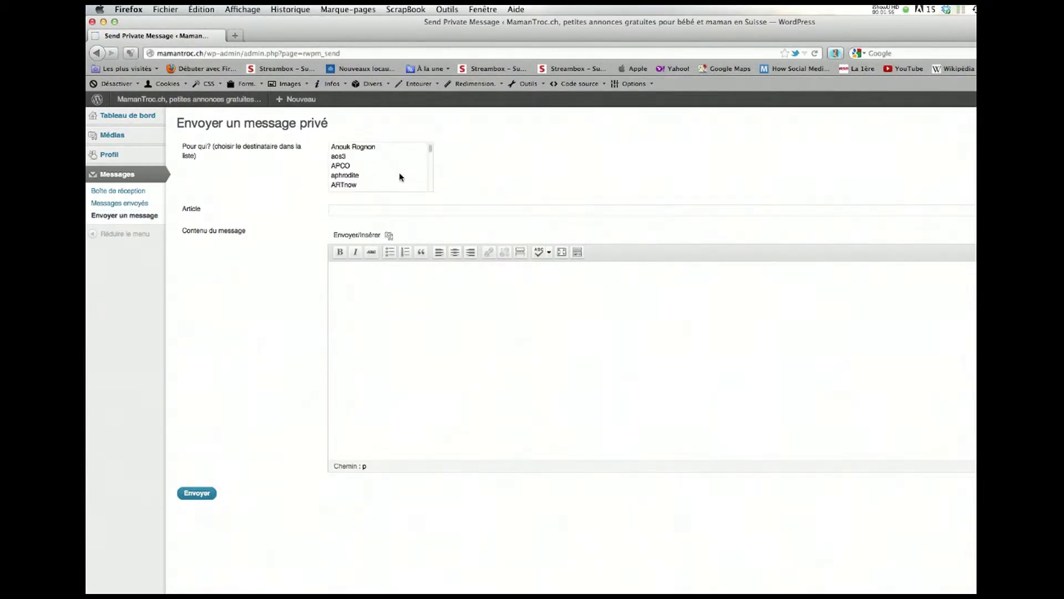
pyautogui.scroll(-10, 400, 176)
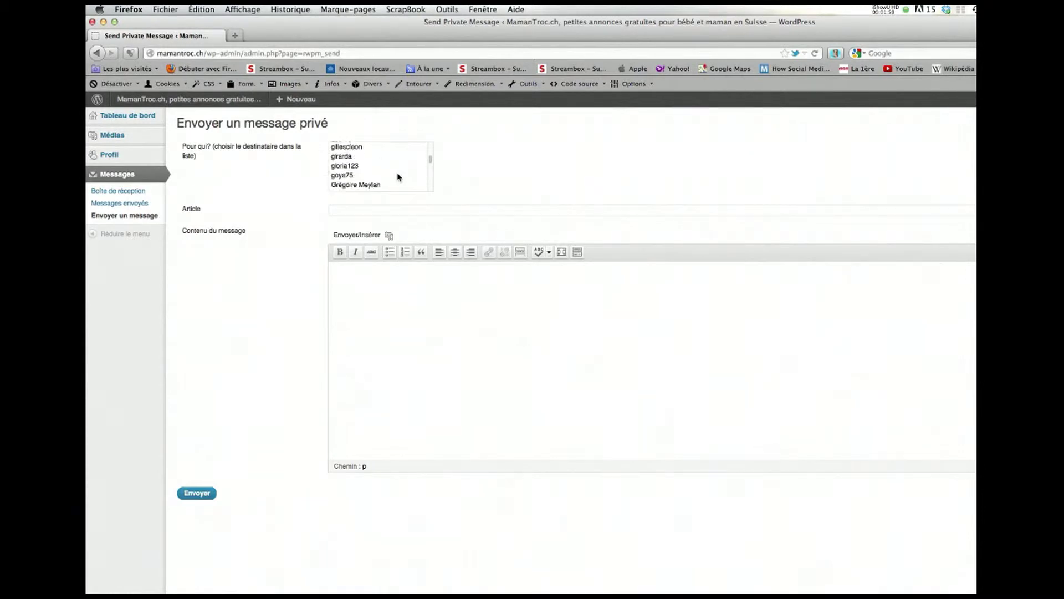
pyautogui.scroll(-8, 397, 177)
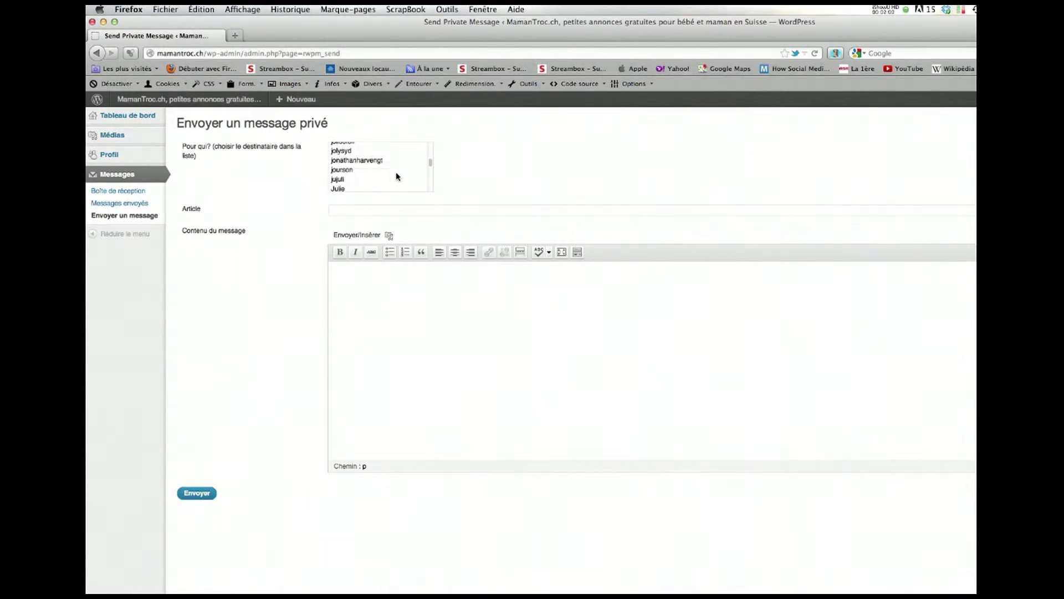
pyautogui.scroll(3, 397, 177)
pyautogui.scroll(8, 397, 176)
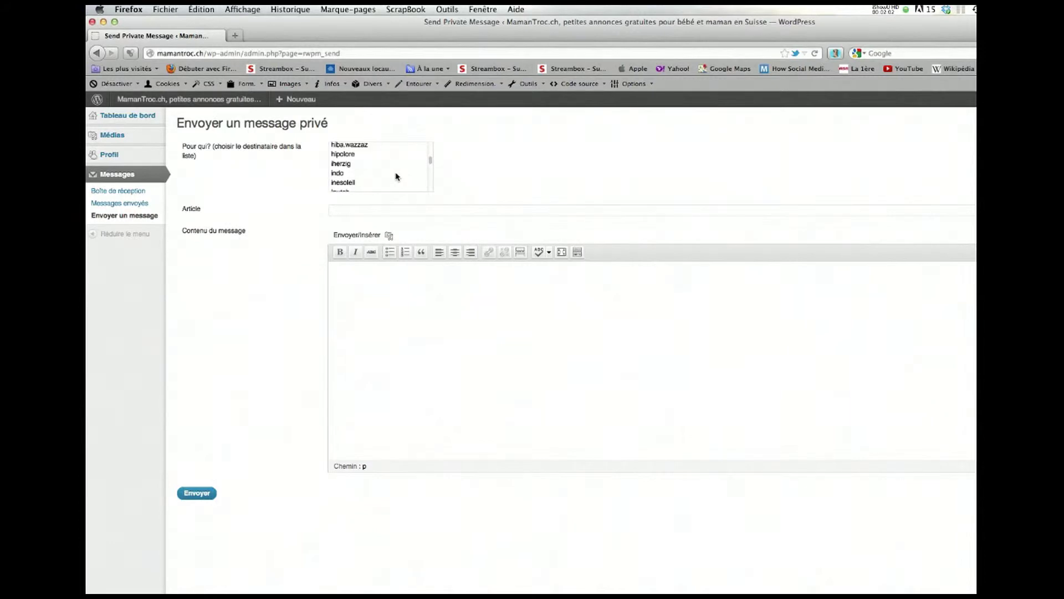
pyautogui.scroll(-4, 396, 176)
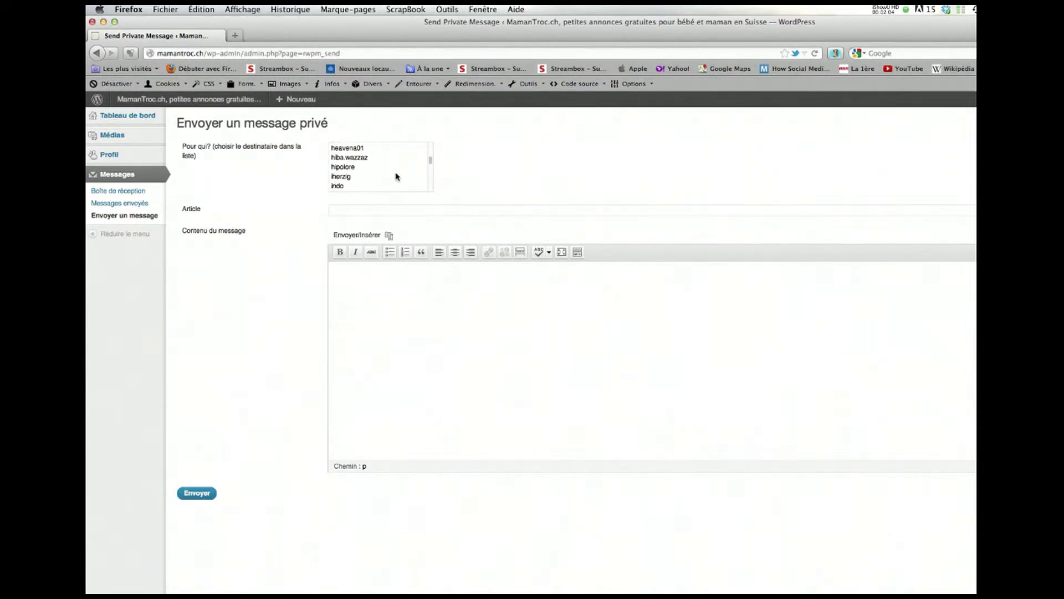
pyautogui.scroll(-5, 397, 176)
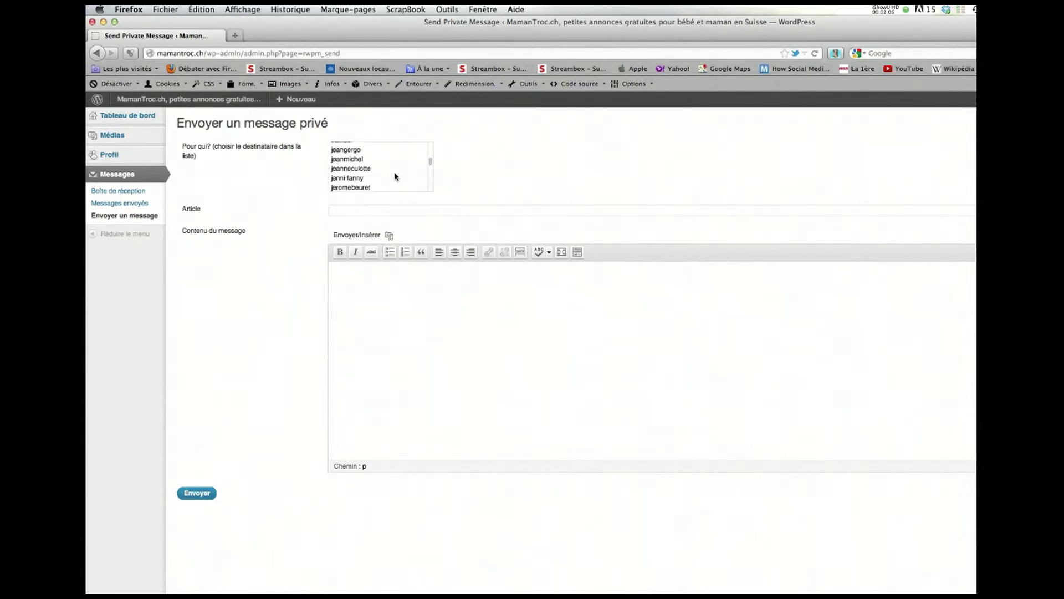
pyautogui.scroll(-4, 396, 176)
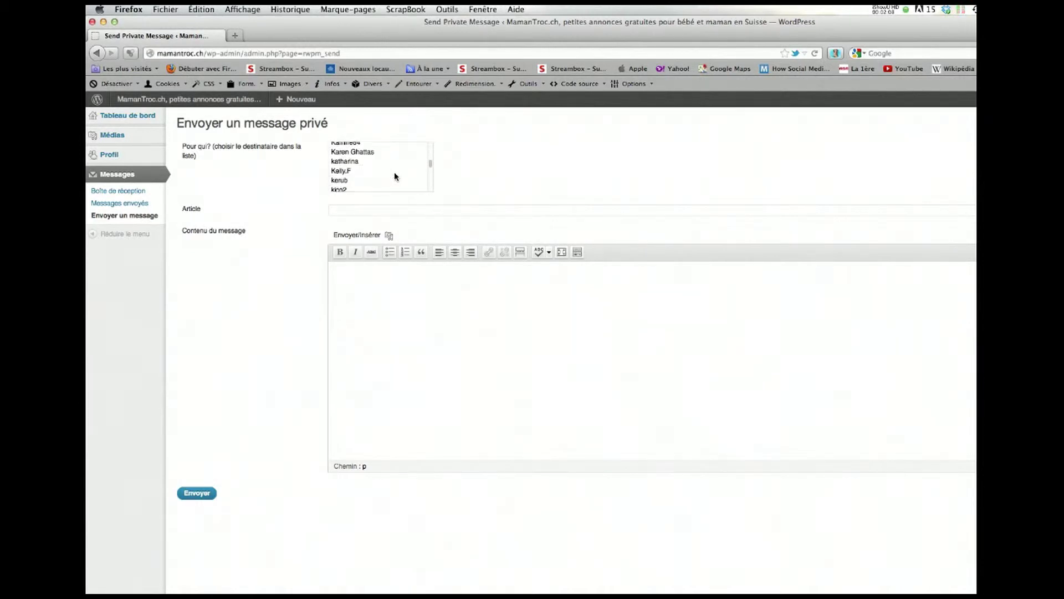
pyautogui.scroll(-3, 394, 176)
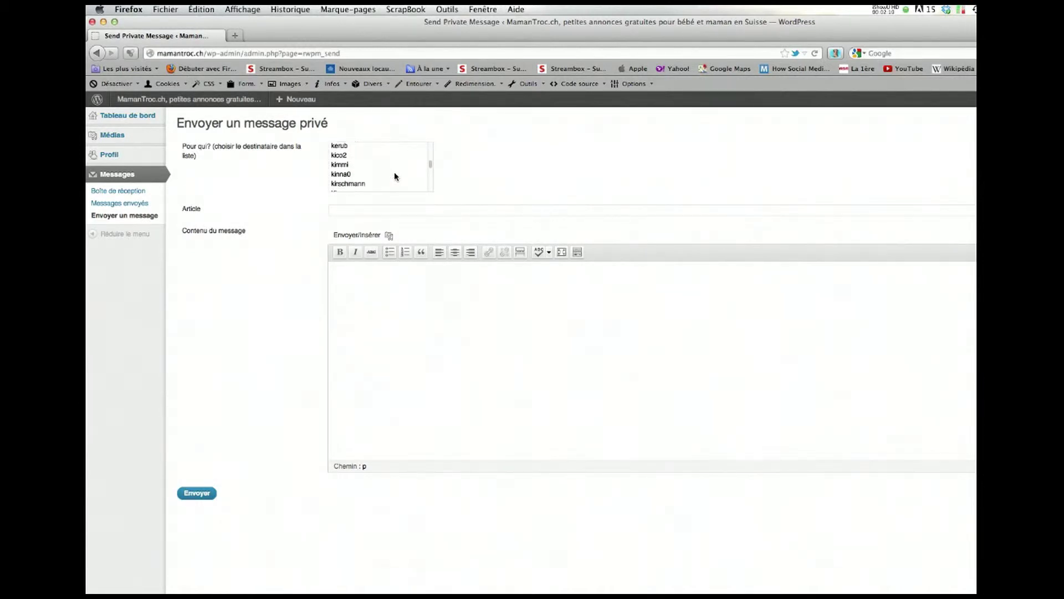
pyautogui.click(369, 161)
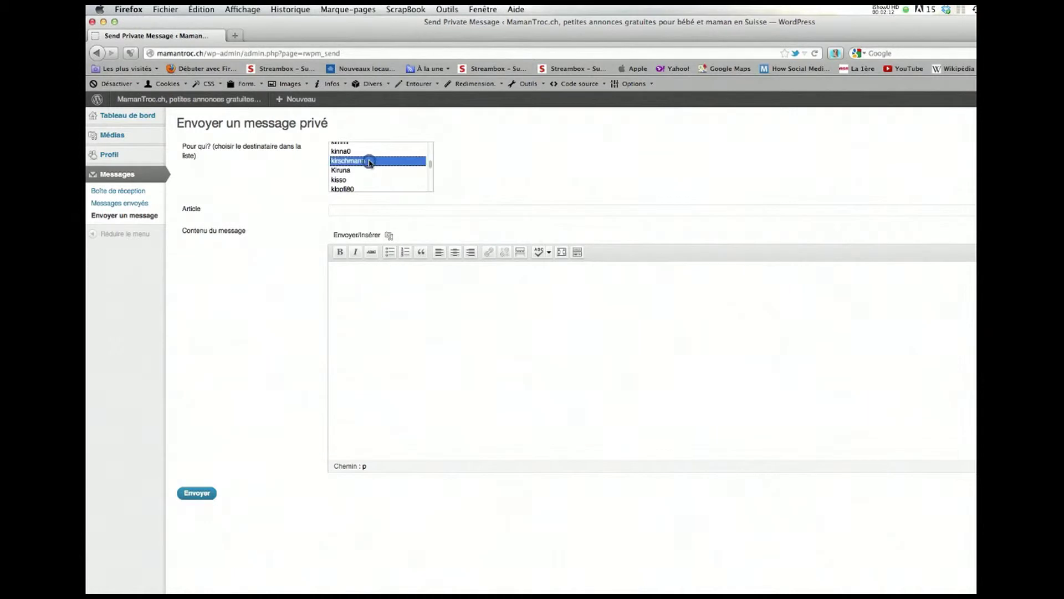
# - Set the message's article to "son article", write "Est-il encore libre?" as its content and send it
pyautogui.click(364, 214)
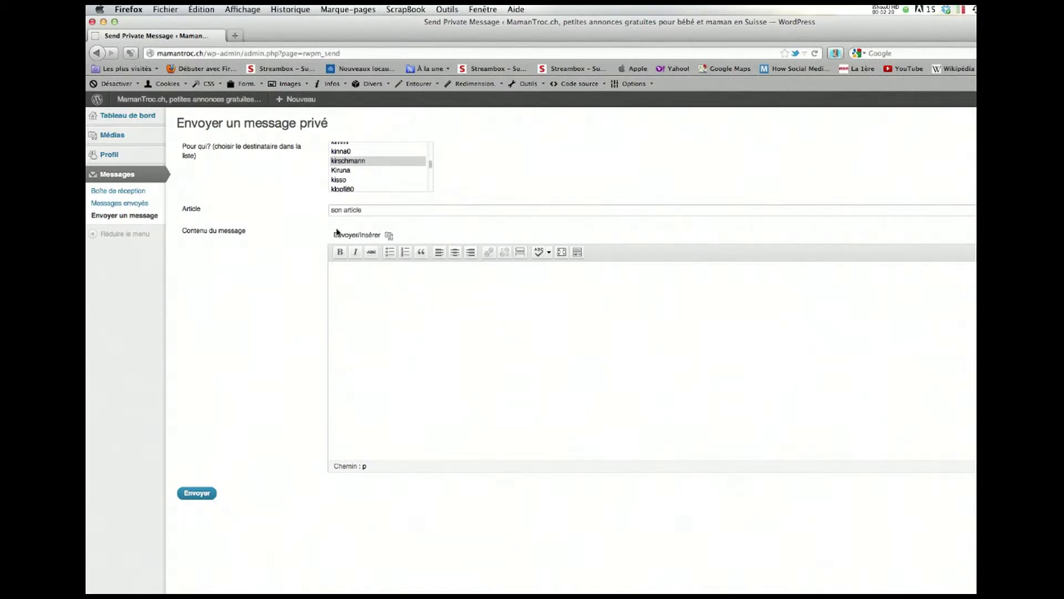
pyautogui.click(396, 311)
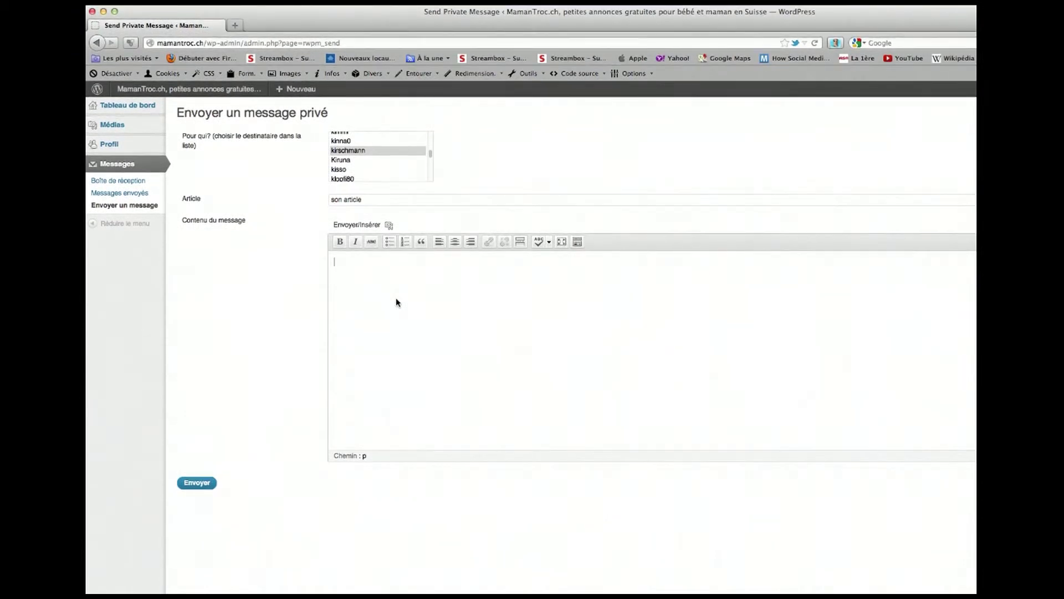
pyautogui.write('E')
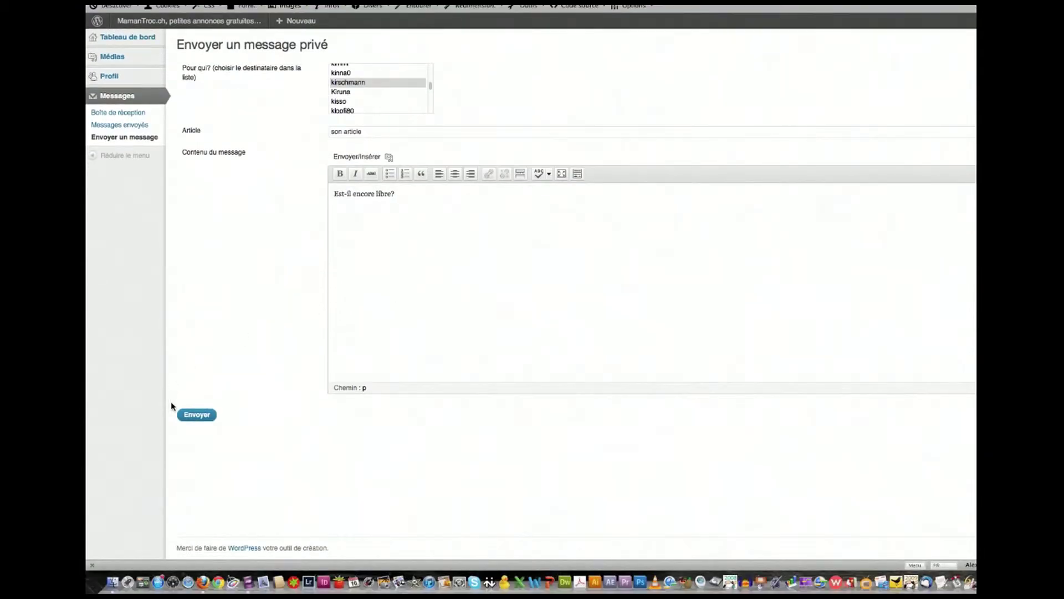
pyautogui.click(199, 417)
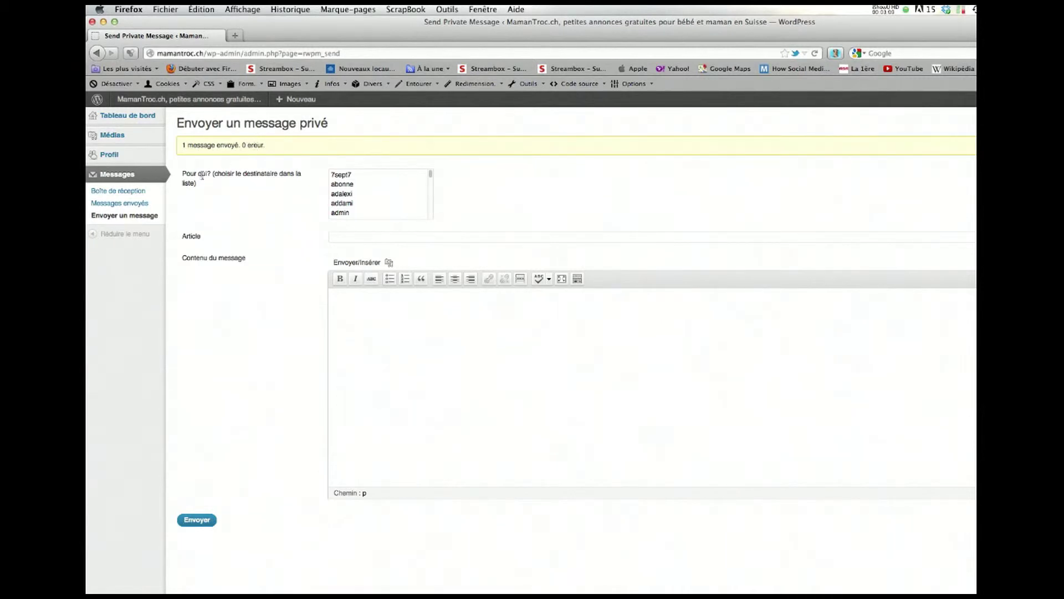
# - Show the sent messages and highlight the date and time of the "son article" message
pyautogui.click(147, 206)
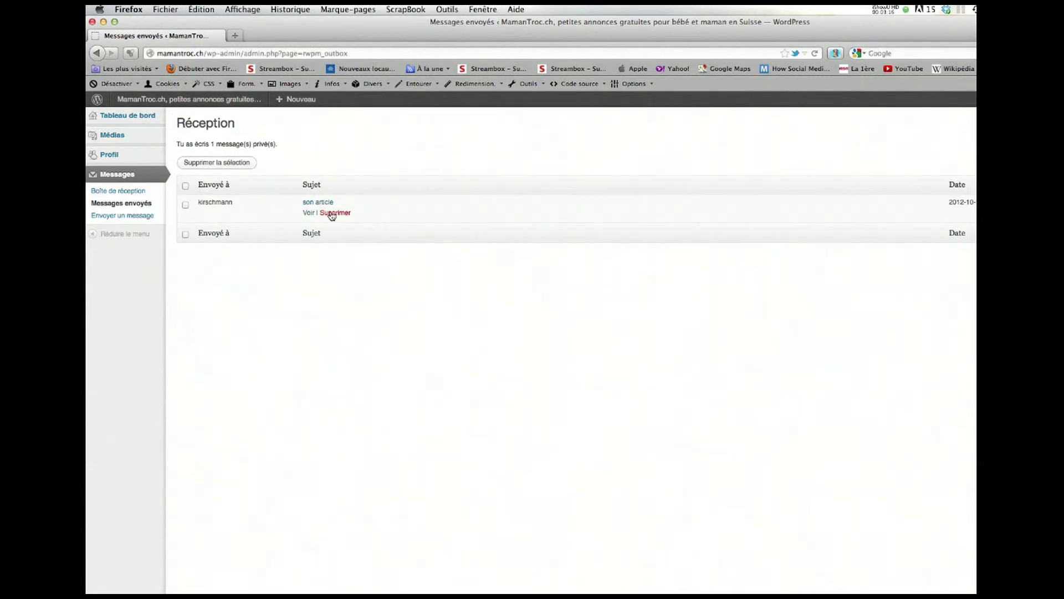
pyautogui.moveTo(1024, 202); pyautogui.dragTo(996, 201)
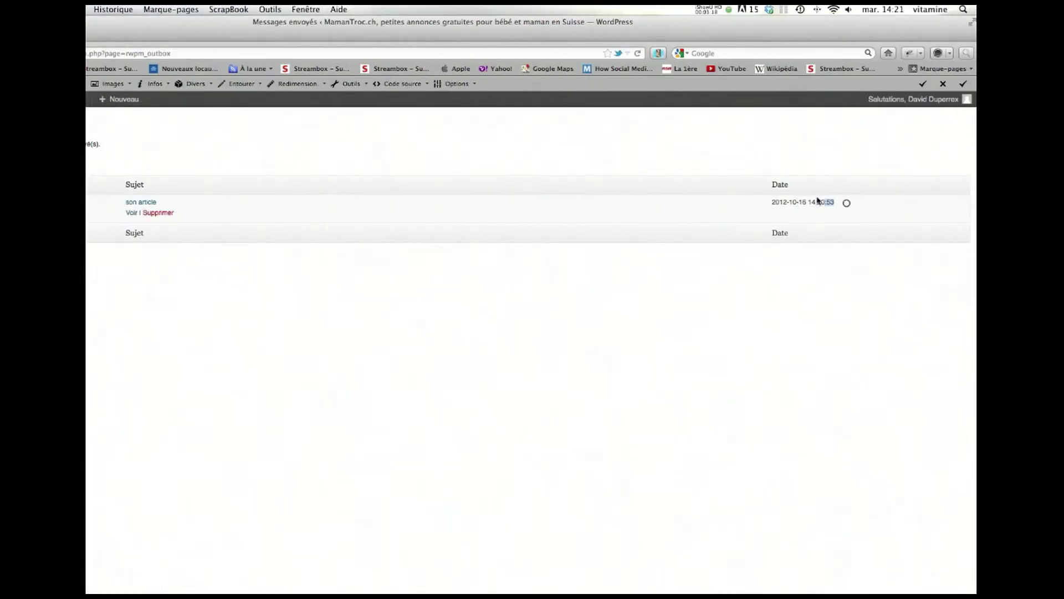
pyautogui.moveTo(817, 201); pyautogui.dragTo(771, 202)
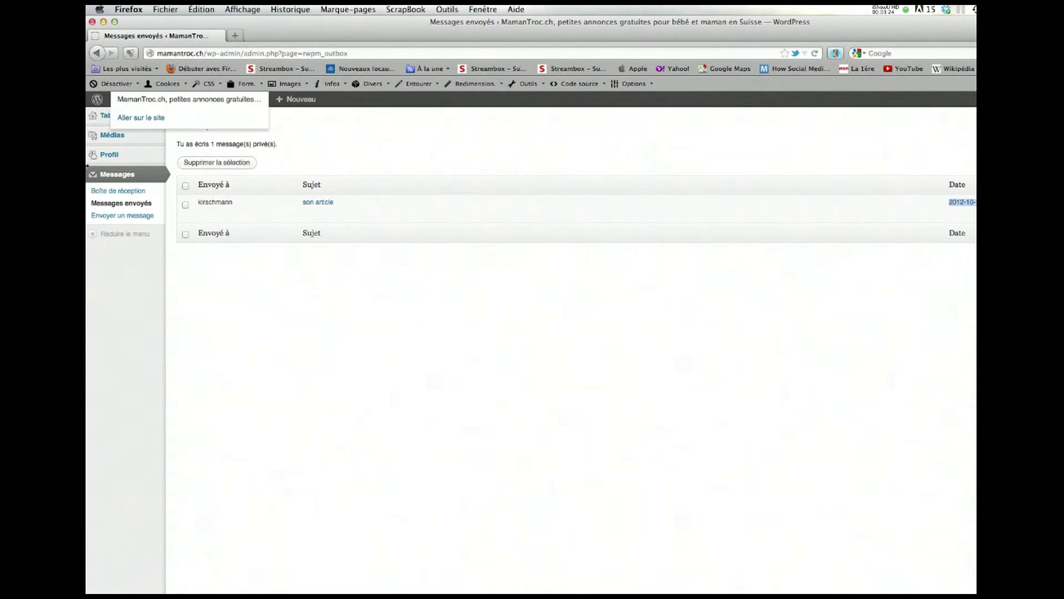
# - Return to the public site's home page and show the Mon espace entries, including Messages privés (MP)
pyautogui.moveTo(157, 106)
pyautogui.click(157, 117)
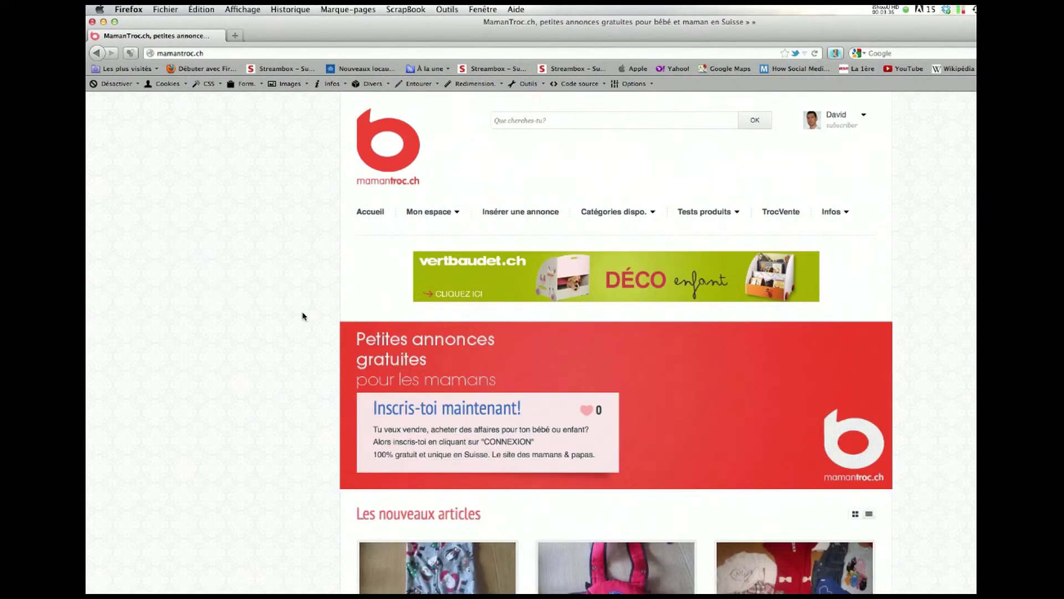
pyautogui.moveTo(437, 216)
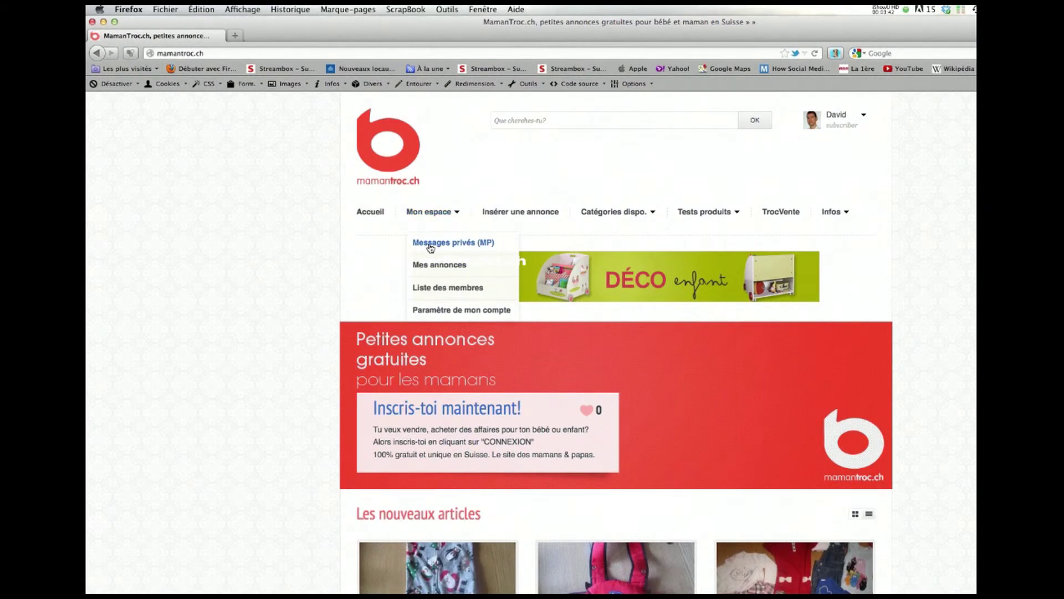
# - Open the "lot d'habit 12 pièces CHF 30.-" listing from the new articles
pyautogui.scroll(-5, 505, 486)
pyautogui.scroll(-6, 329, 407)
pyautogui.scroll(2, 415, 355)
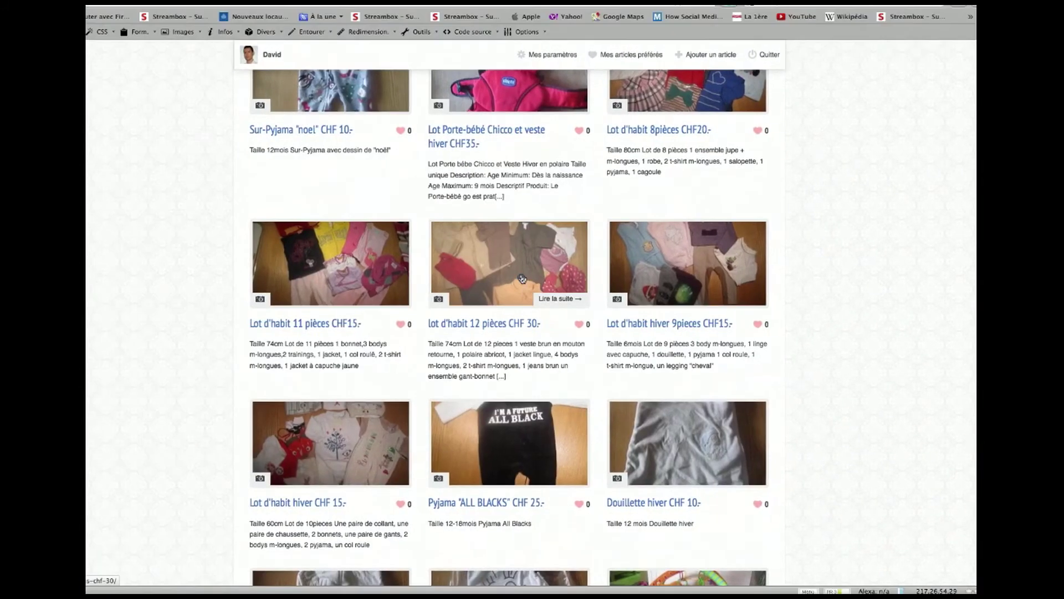
pyautogui.click(522, 278)
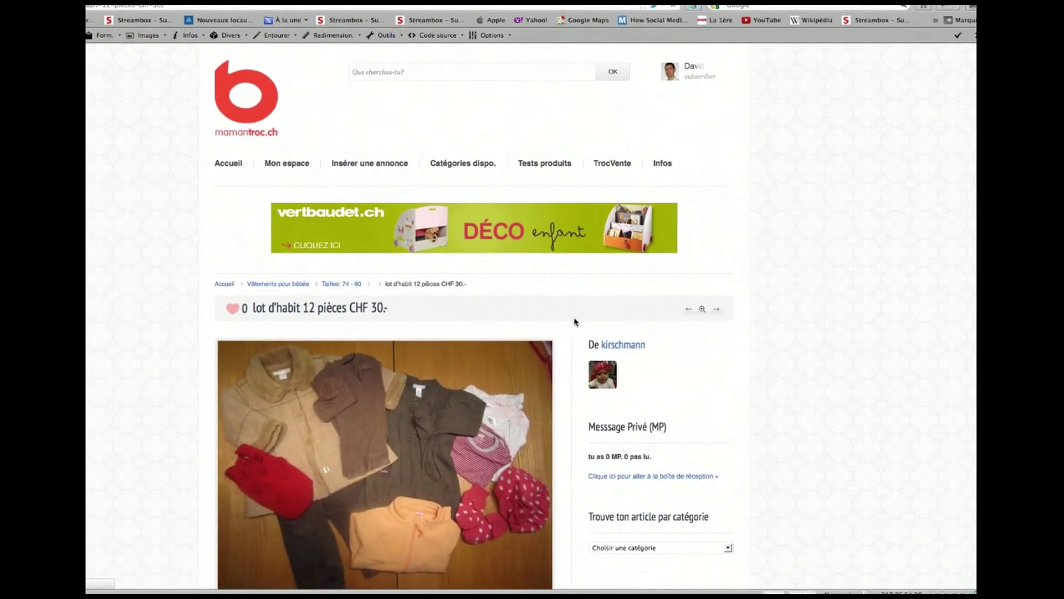
# - Examine the private message (MP) section and its inbox link beside the clothing listing
pyautogui.scroll(-2, 627, 340)
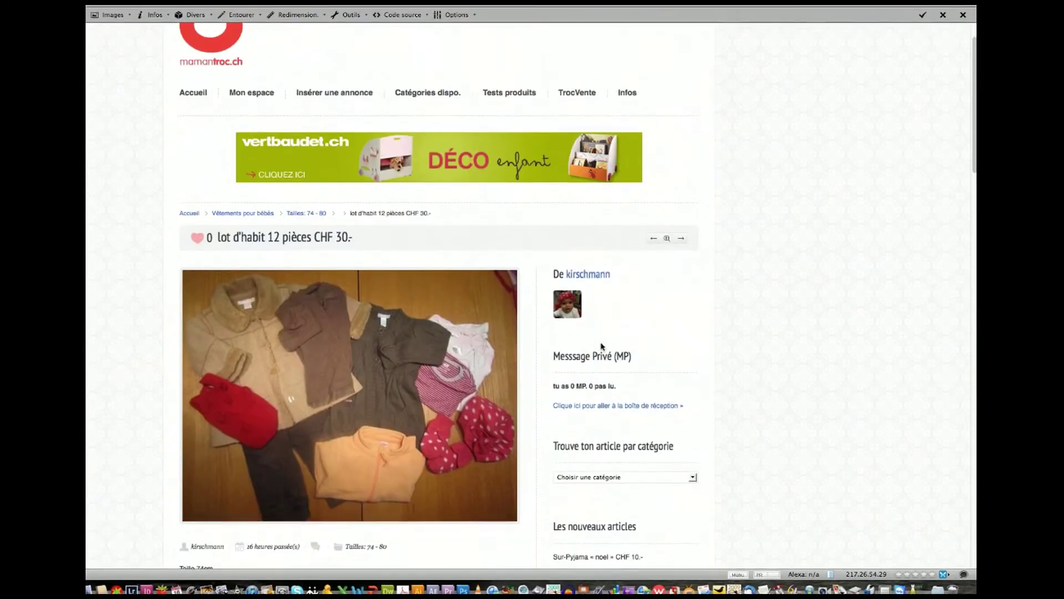
pyautogui.scroll(-1, 632, 343)
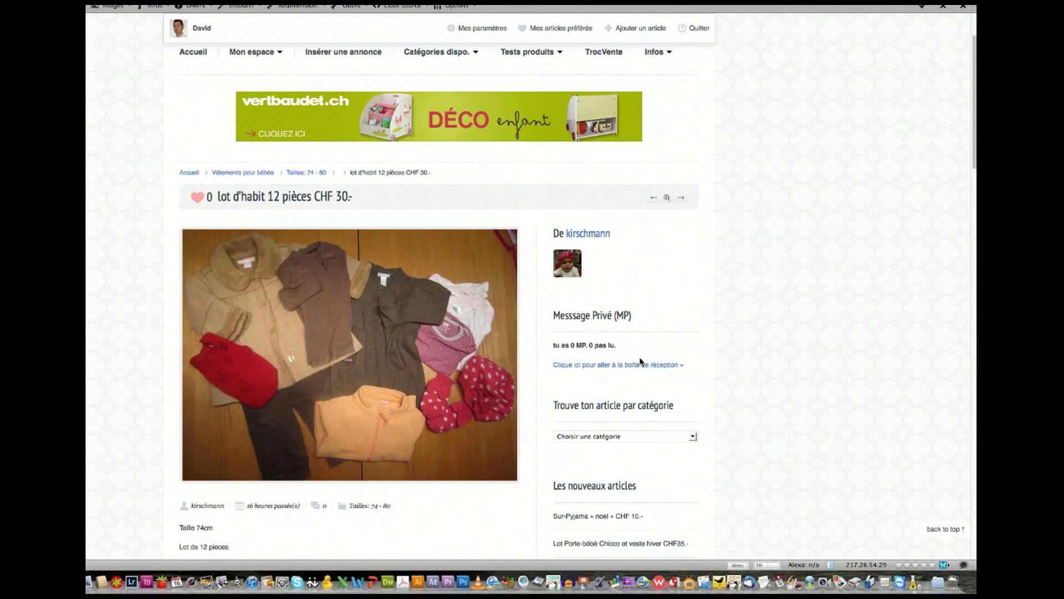
pyautogui.scroll(3, 640, 361)
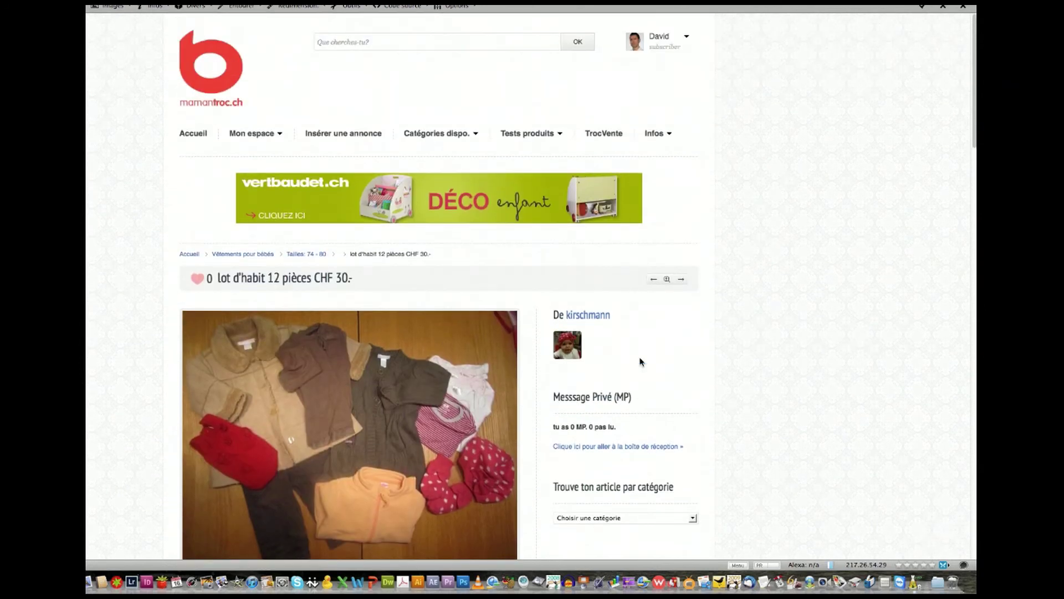